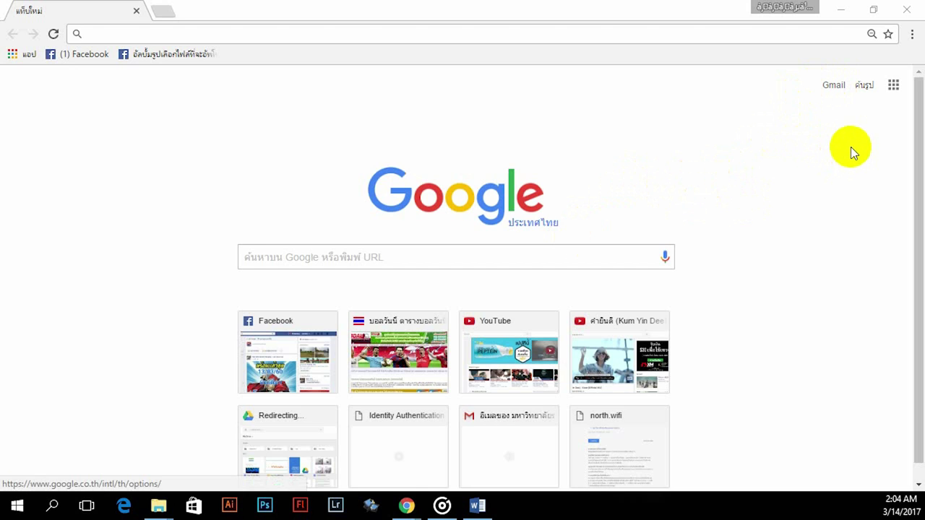
Step: Open Google Drive from the Google start page and sign in with the saved university account
click(895, 88)
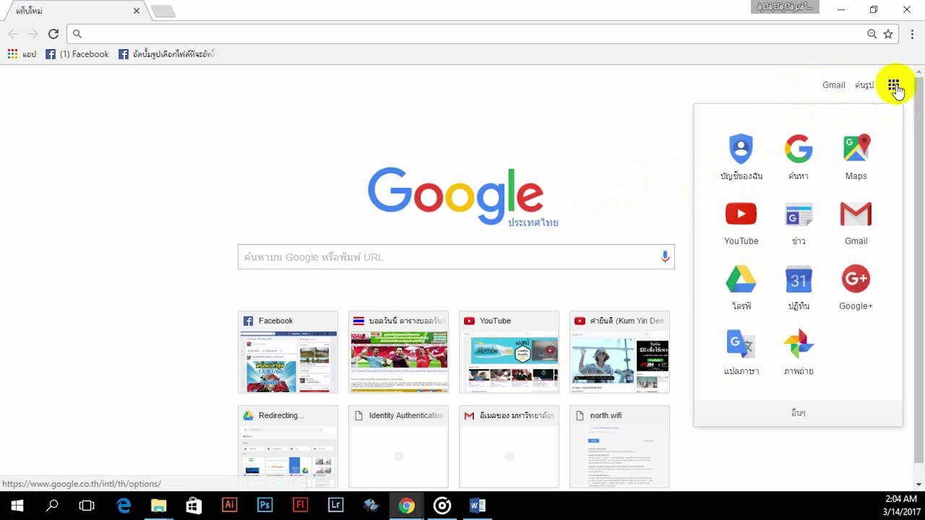
click(745, 284)
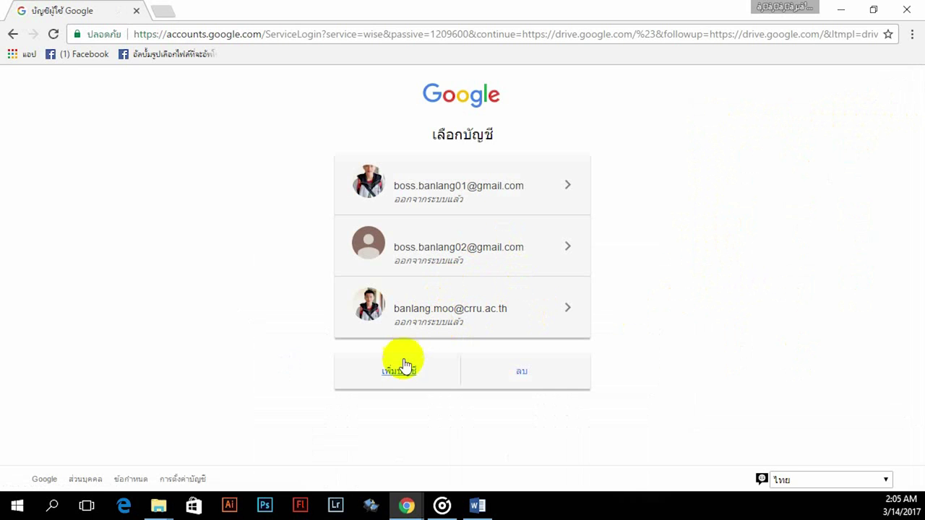
click(462, 306)
click(469, 386)
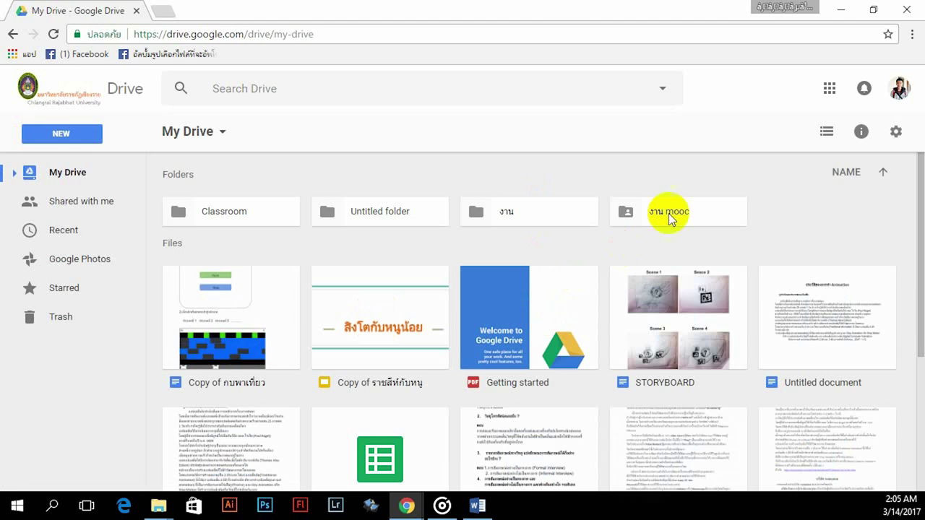
Step: Download the Google Drive sync installer for PC, accepting the terms of service, and close the download page
click(895, 133)
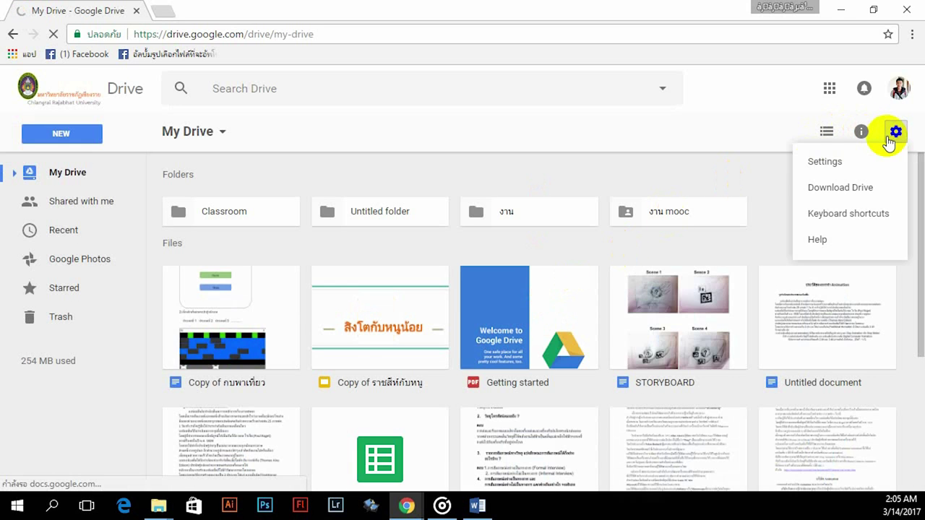
click(871, 188)
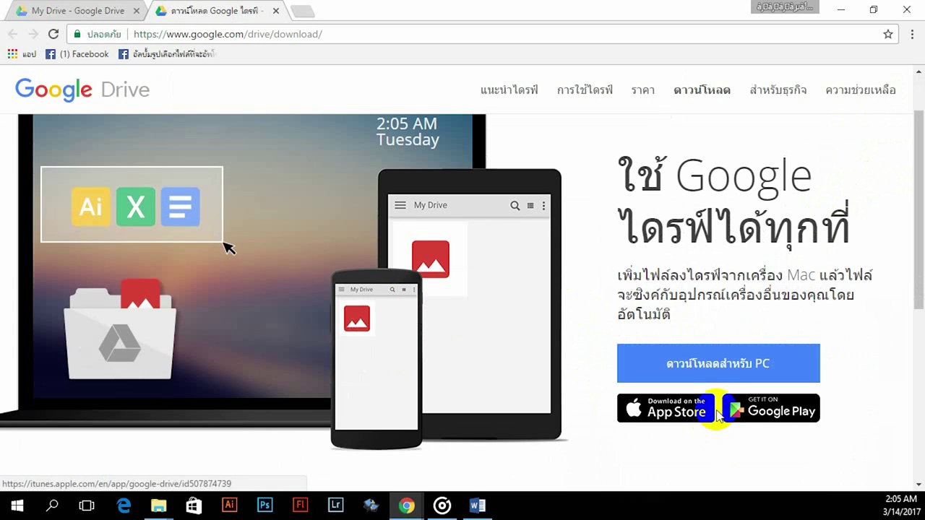
scroll(711, 433, down, 1)
click(726, 371)
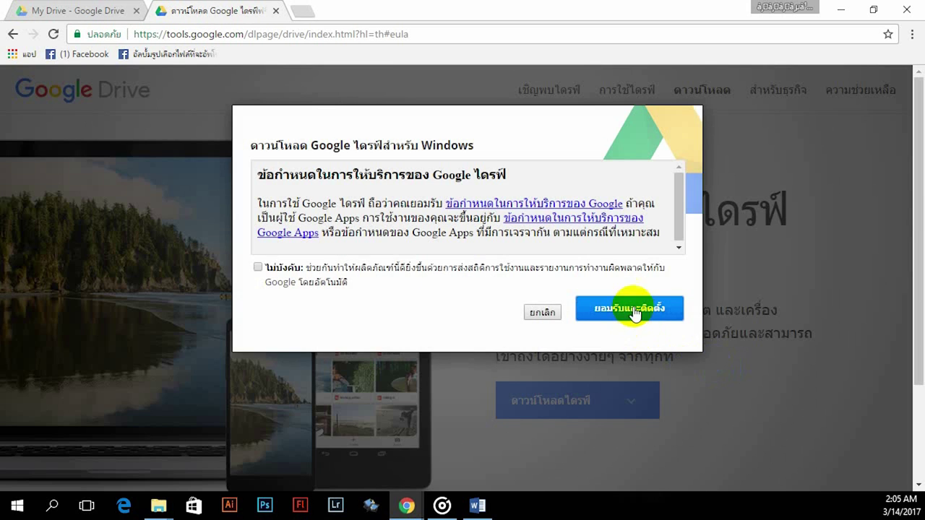
click(630, 316)
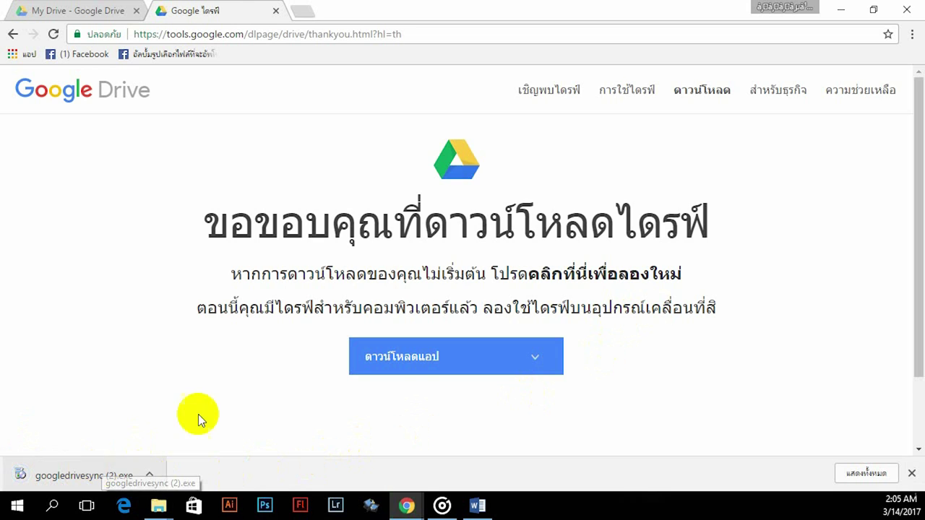
click(275, 10)
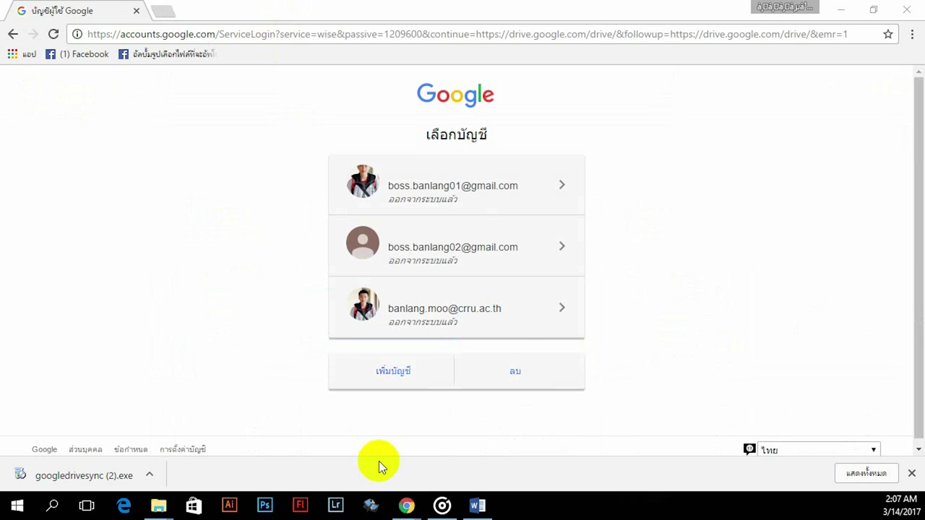
Step: Sign in to Drive again with the university account and review the general settings, including the offline option
click(423, 307)
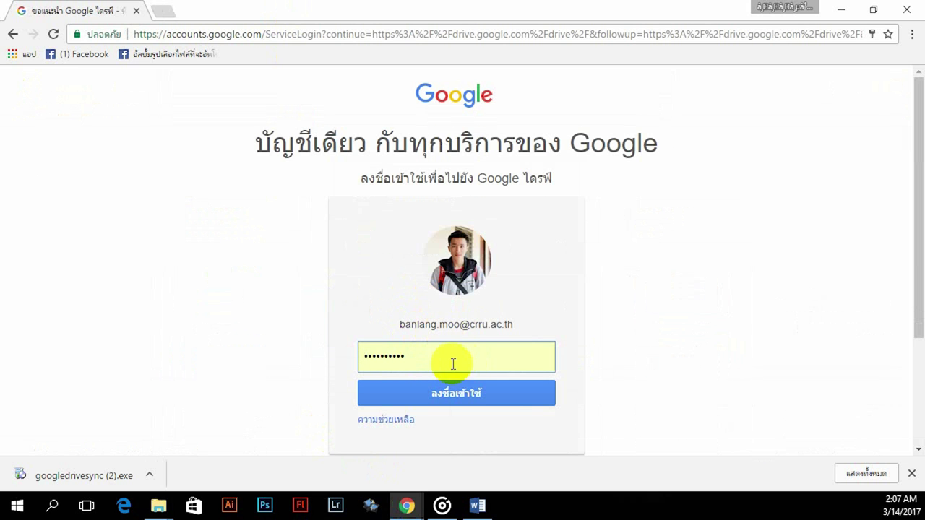
click(467, 392)
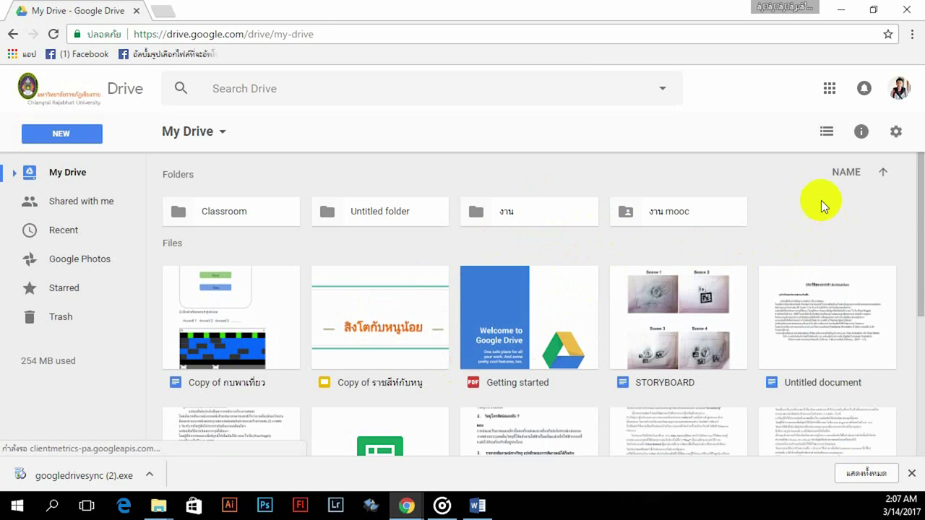
click(896, 133)
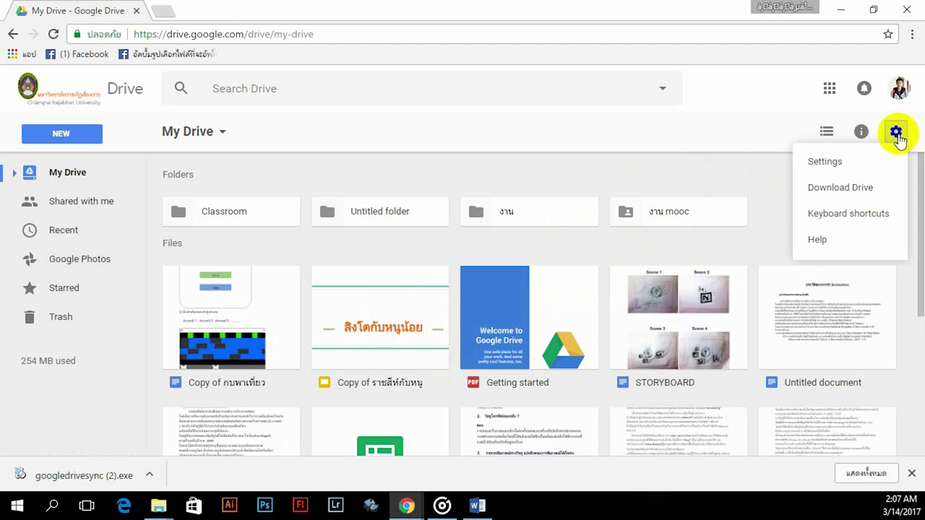
click(896, 135)
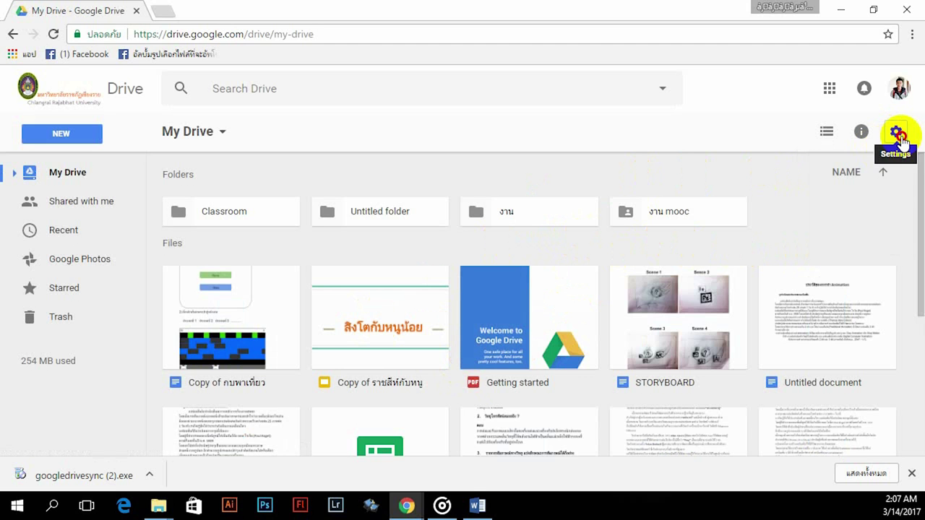
click(900, 139)
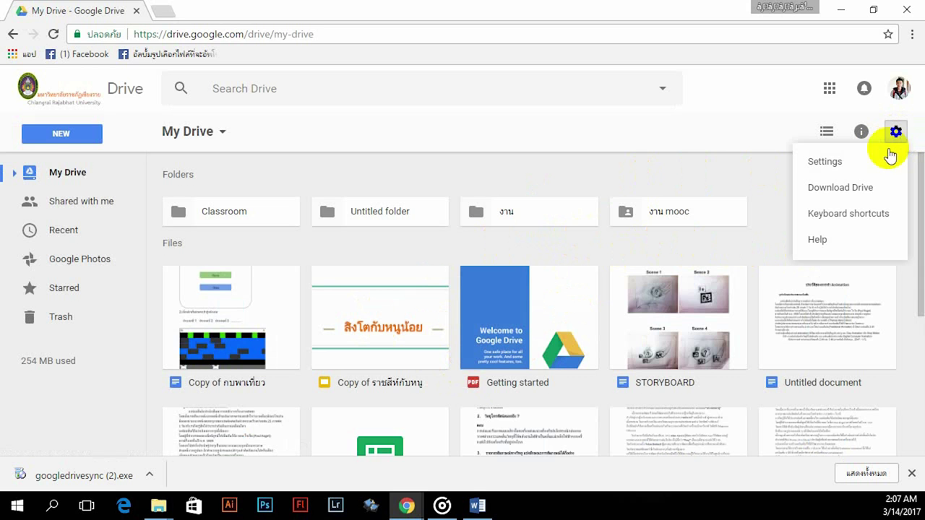
click(825, 162)
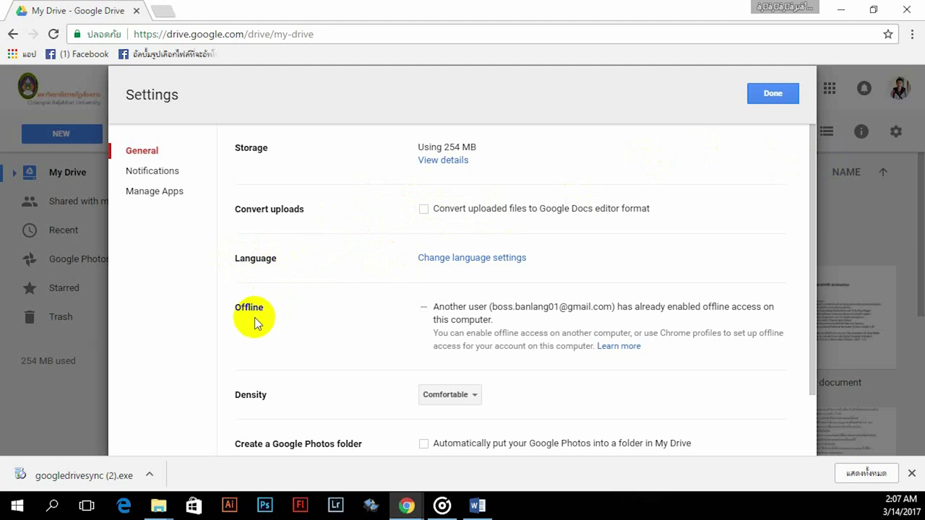
scroll(253, 296, down, 2)
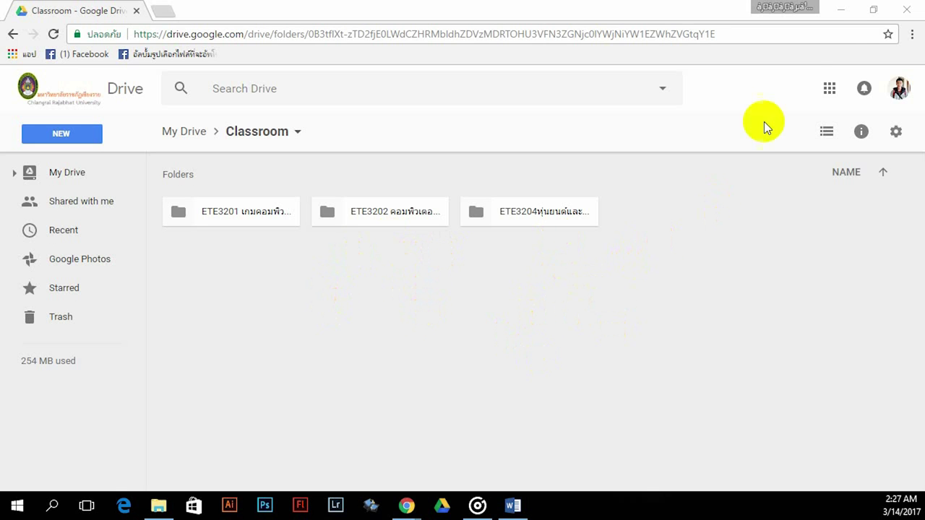
Step: Minimize the browser to reveal the desktop and copy the folder 19
click(841, 20)
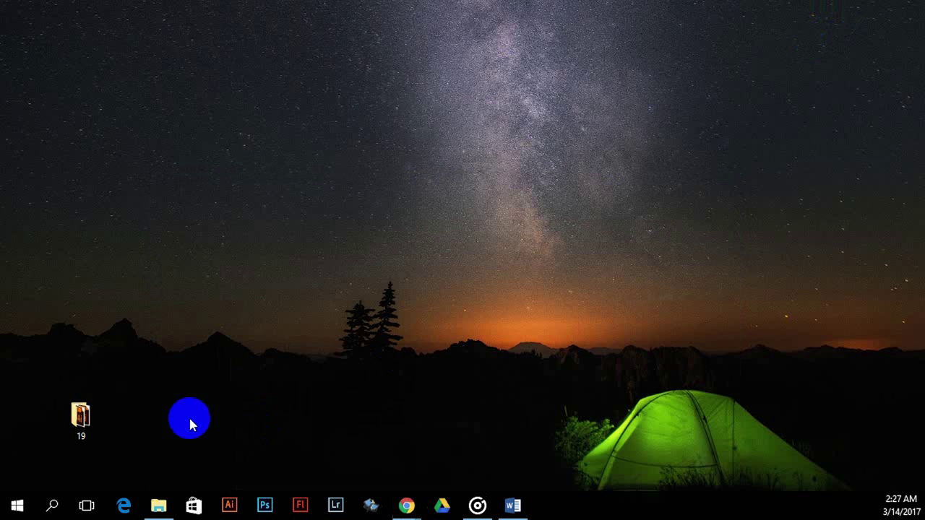
drag(89, 423, 137, 289)
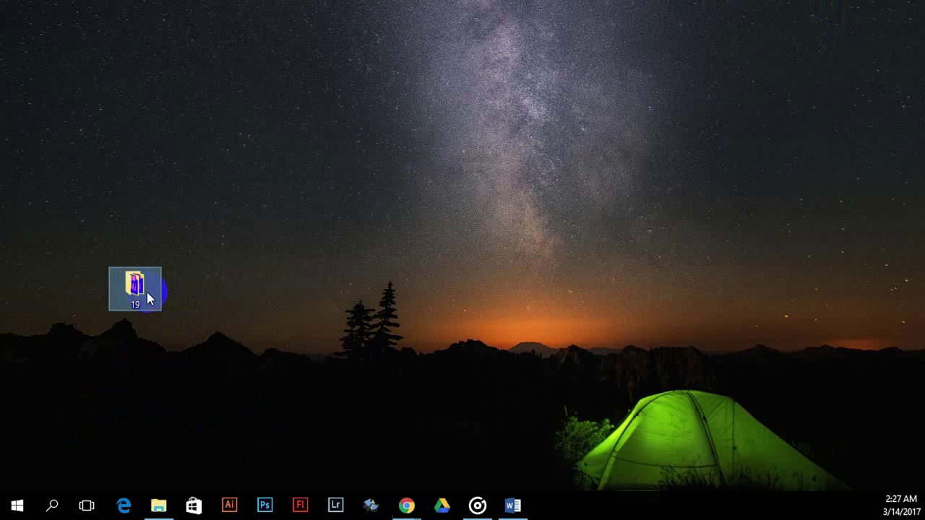
click(174, 279)
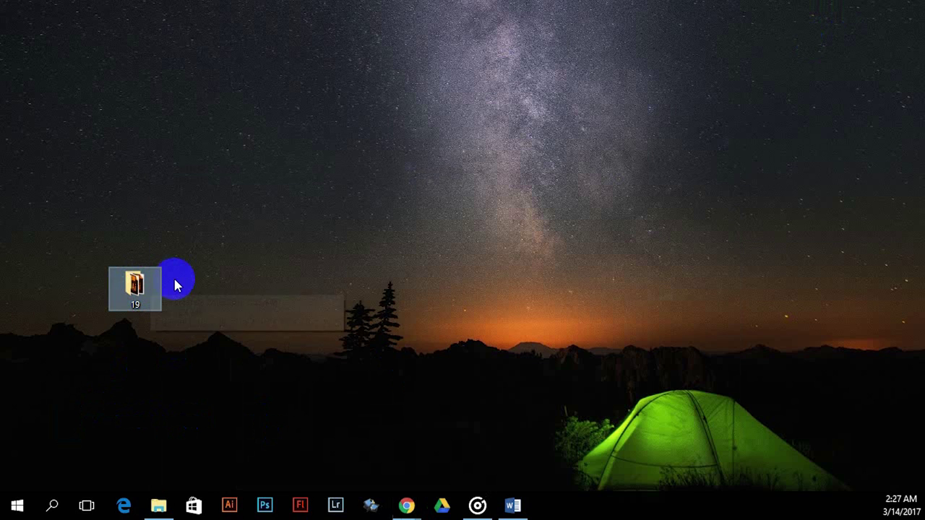
click(135, 286)
mouse_move(137, 287)
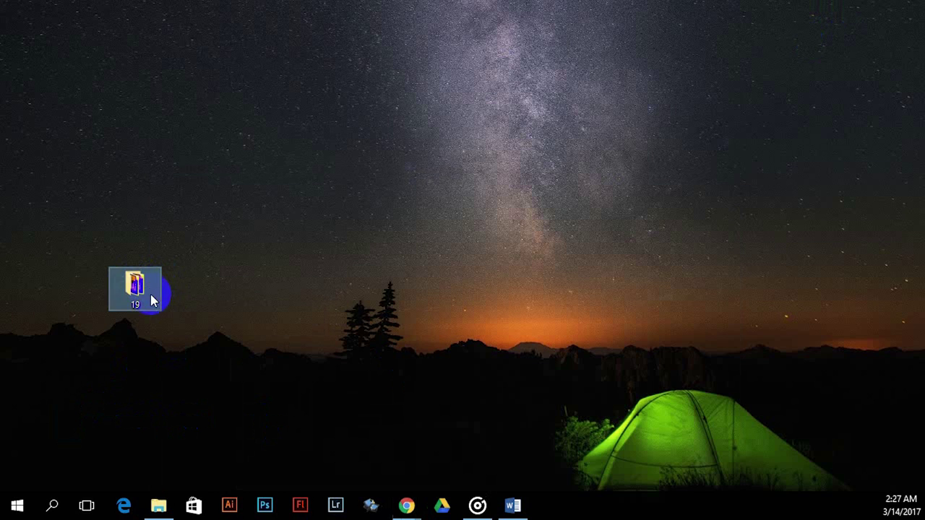
mouse_move(152, 302)
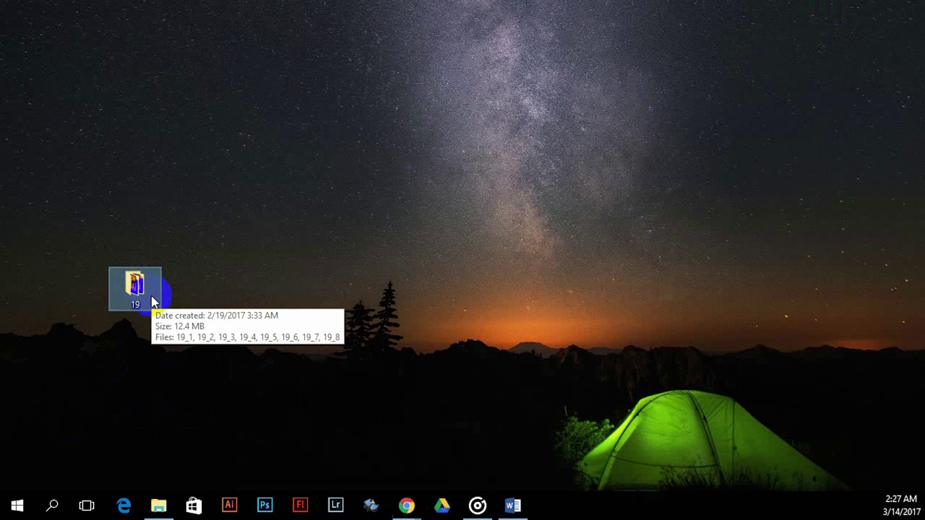
right_click(133, 290)
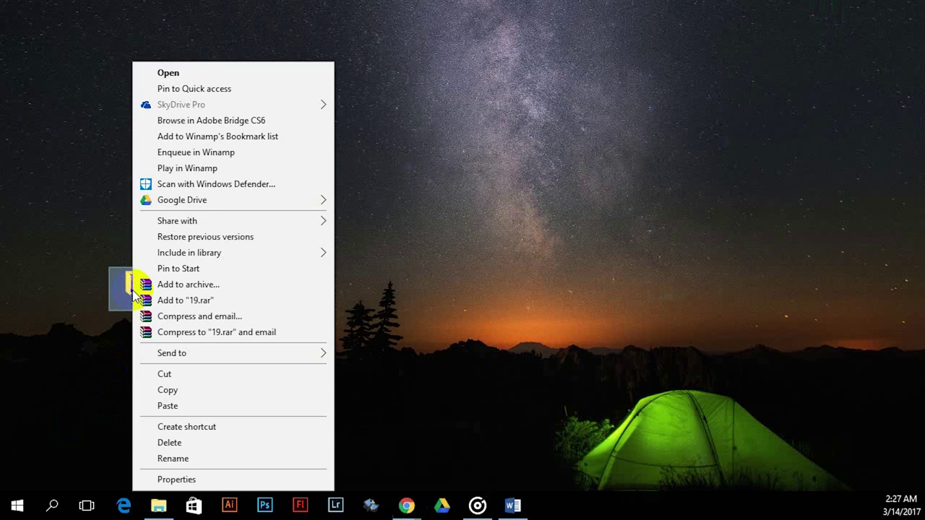
click(205, 389)
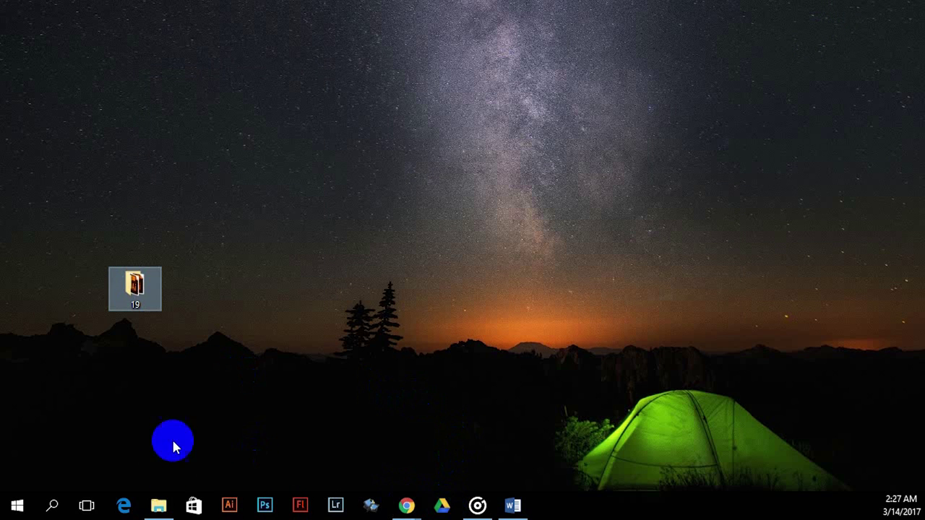
Step: Paste the copied folder 19 into the Classroom folder of the local Google Drive in File Explorer
click(158, 505)
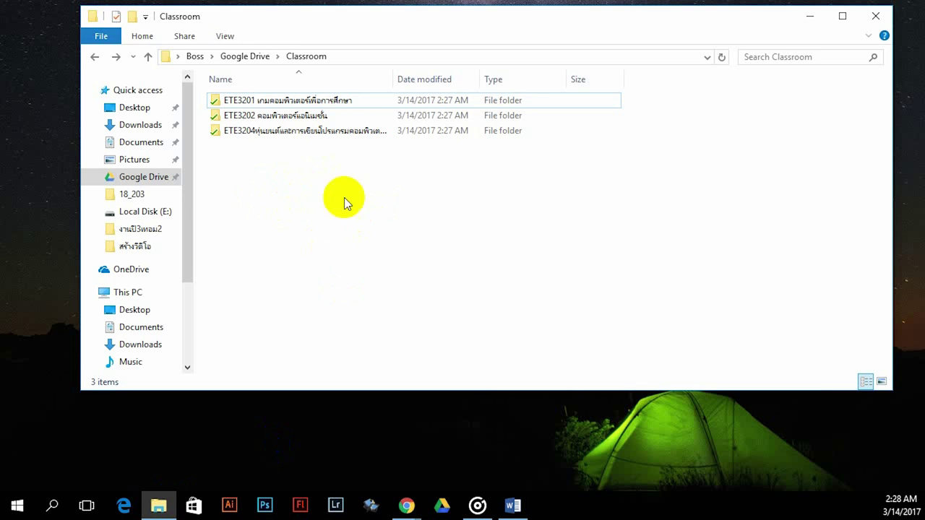
drag(299, 18, 279, 25)
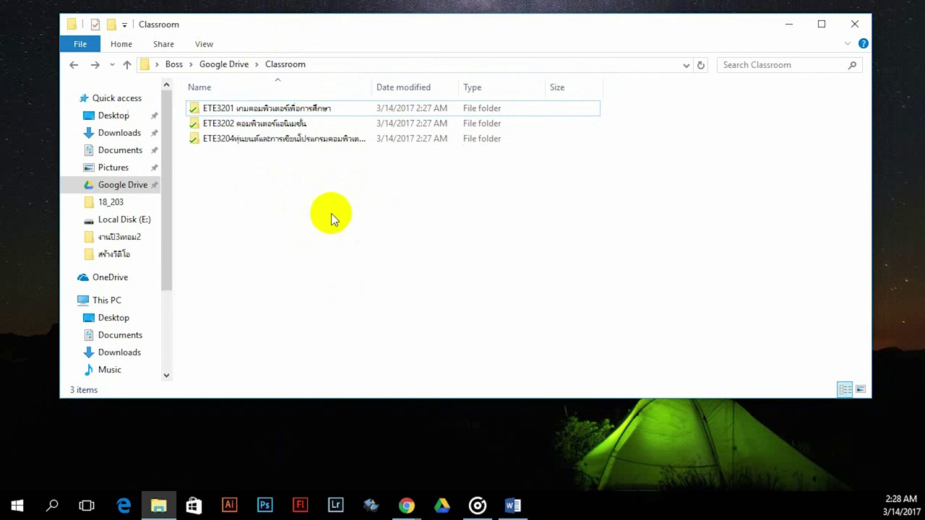
right_click(314, 193)
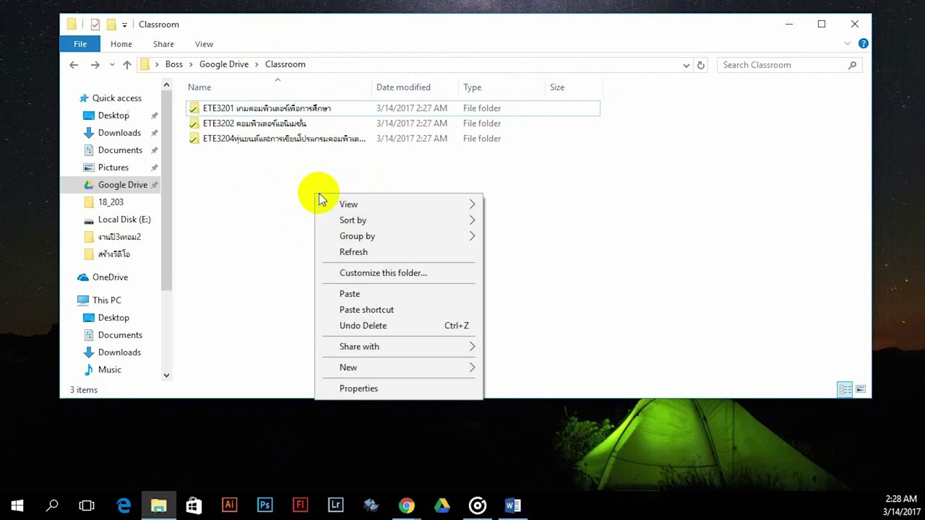
click(360, 292)
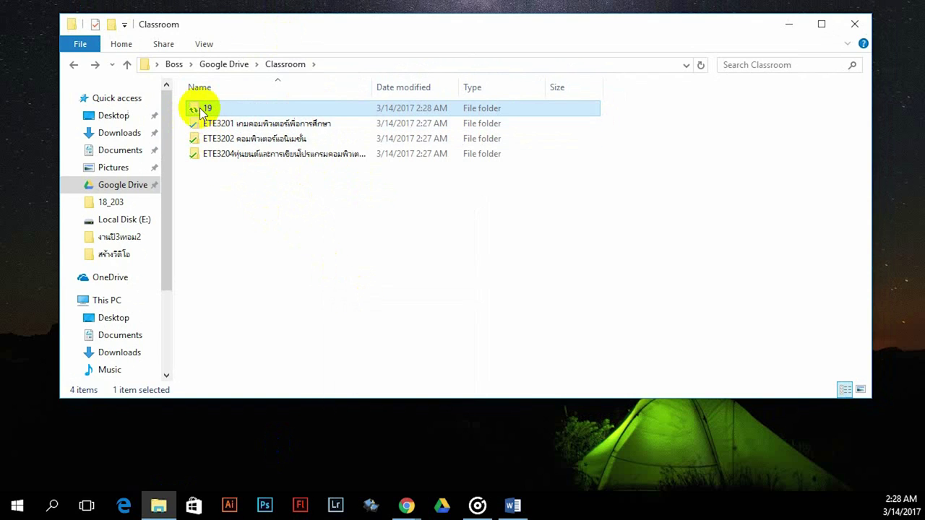
mouse_move(197, 113)
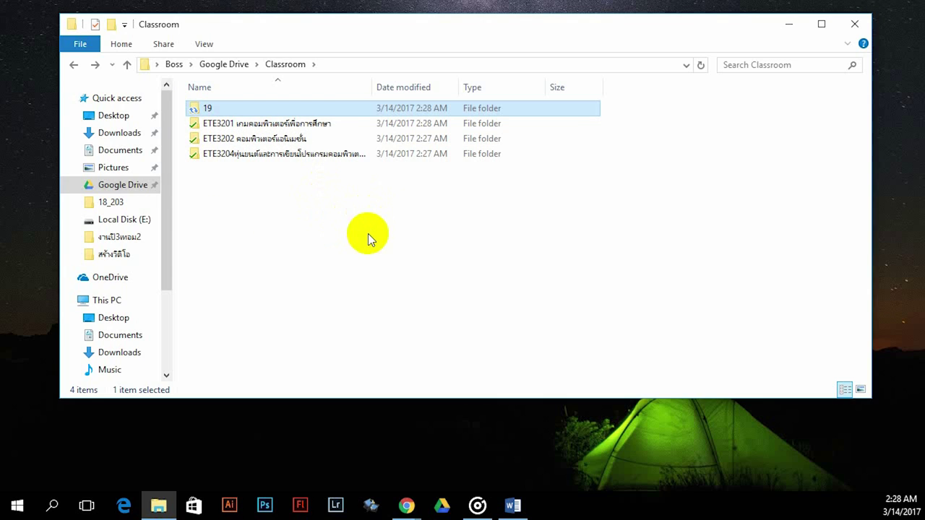
drag(240, 29, 331, 32)
drag(132, 288, 104, 310)
click(291, 113)
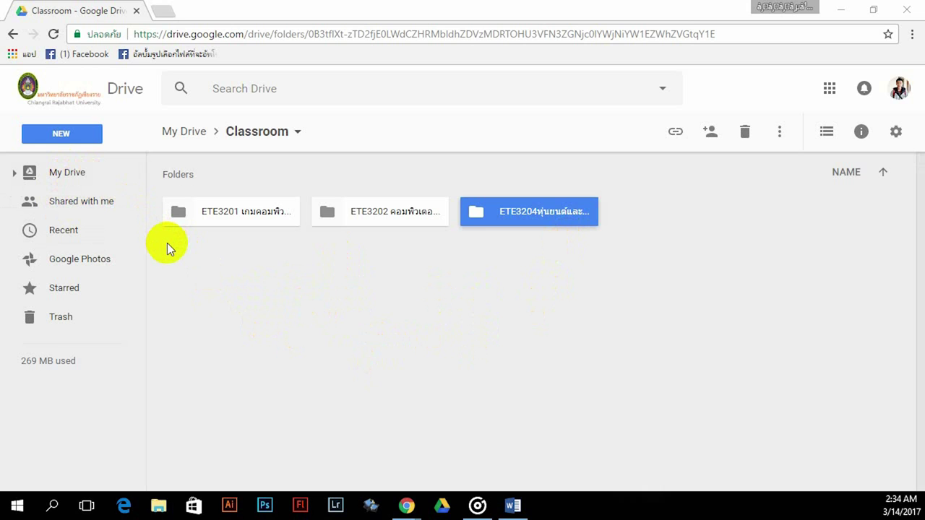
Step: Start a file upload to the Classroom folder and select the files 15_1 to 15_8 from folder 15 on the Desktop
click(61, 136)
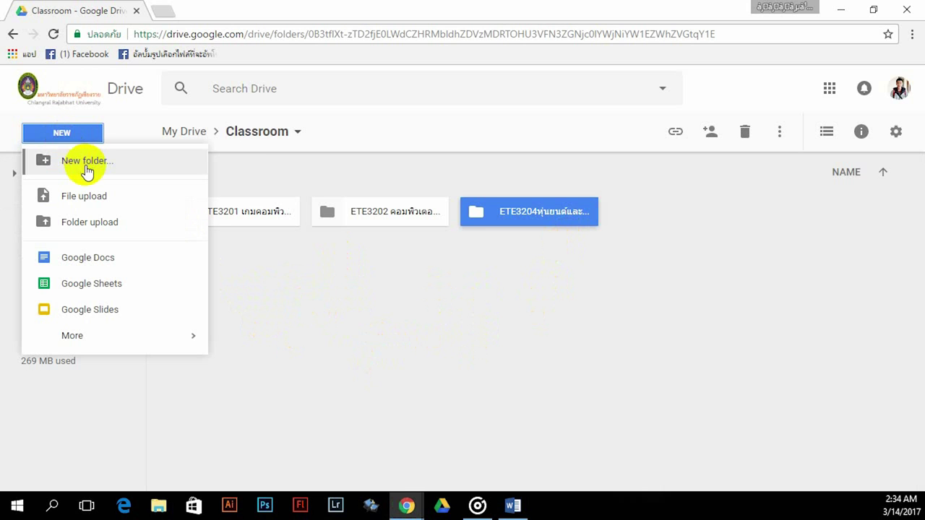
click(104, 198)
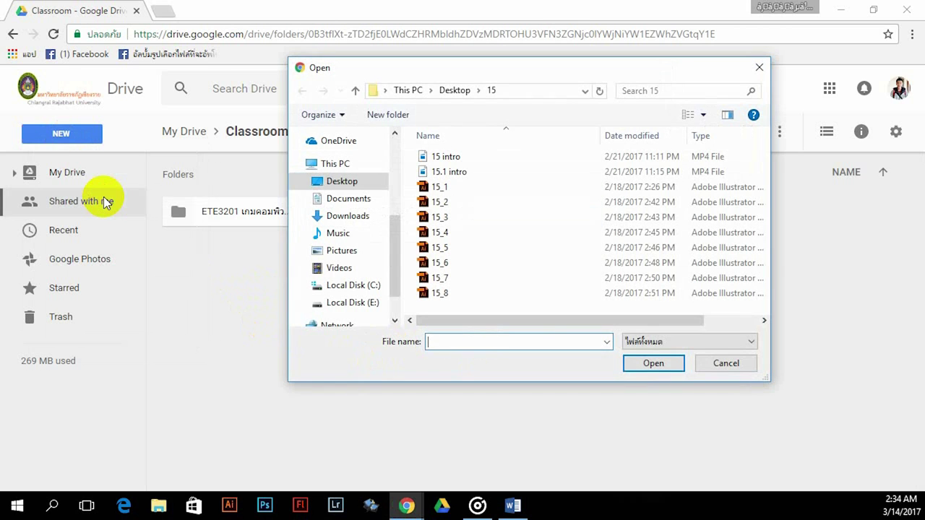
click(437, 187)
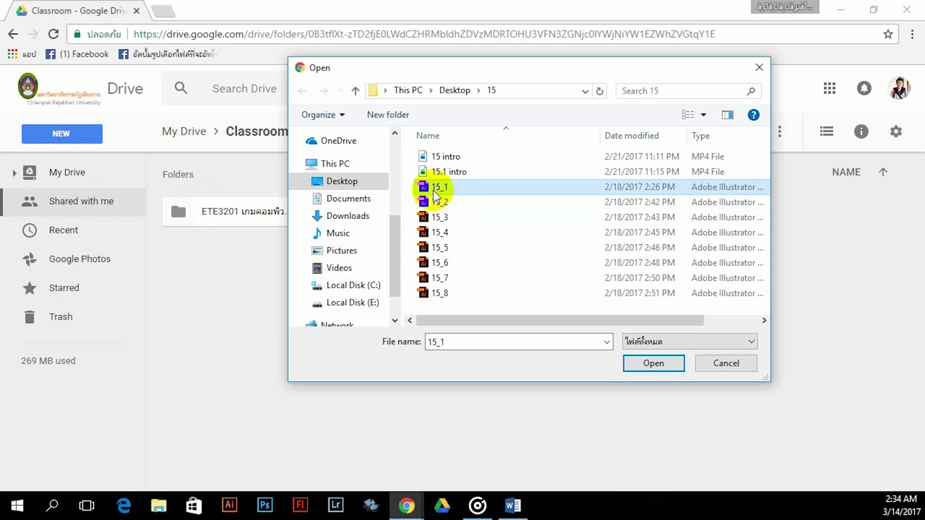
ctrl+click(439, 203)
ctrl+click(441, 219)
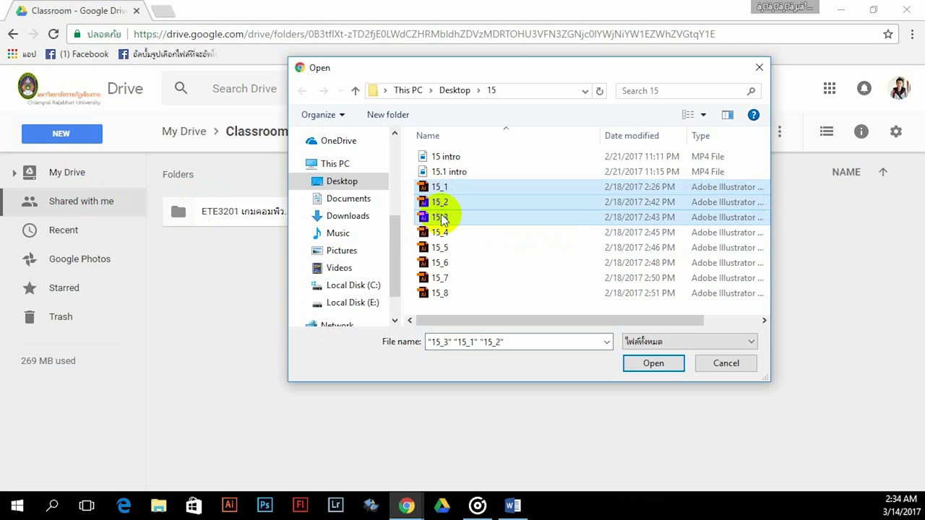
ctrl+click(441, 232)
ctrl+click(441, 248)
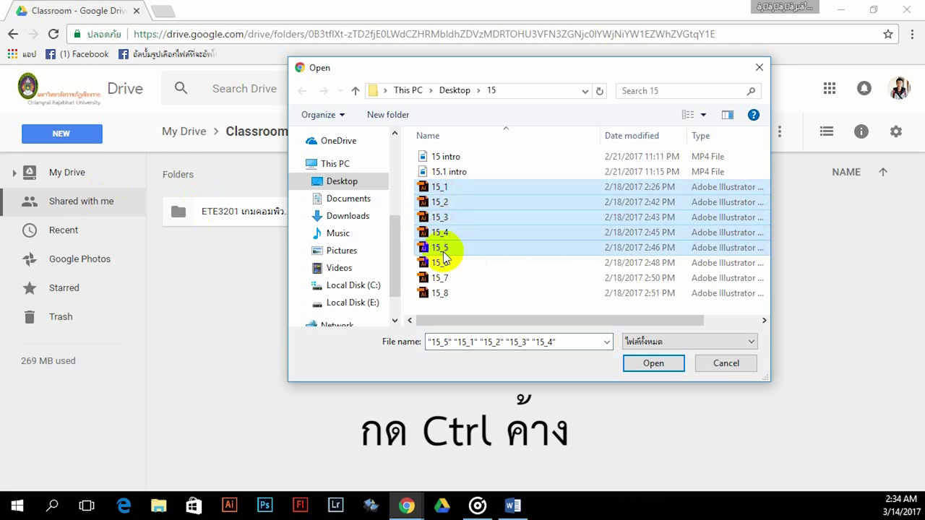
ctrl+click(442, 262)
ctrl+click(441, 278)
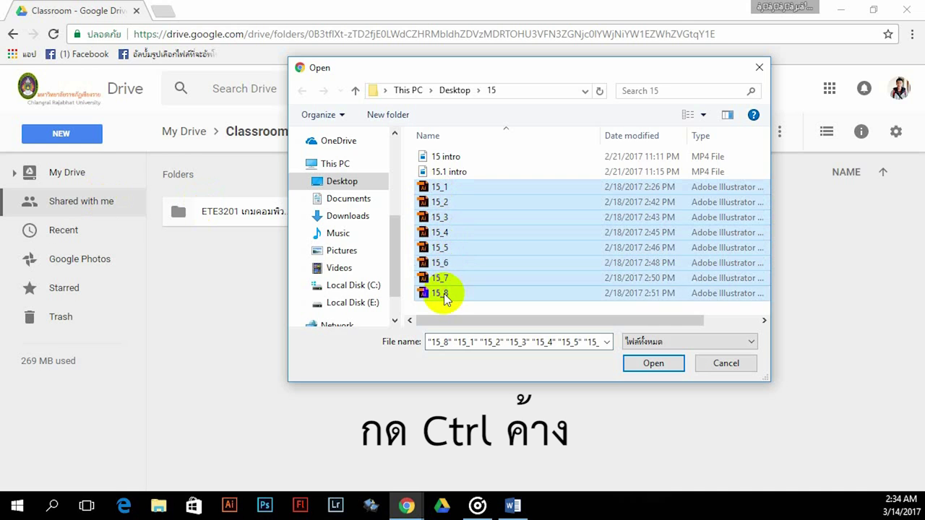
Step: Narrow the file selection to 15_4 only and upload it to the Classroom folder
click(443, 295)
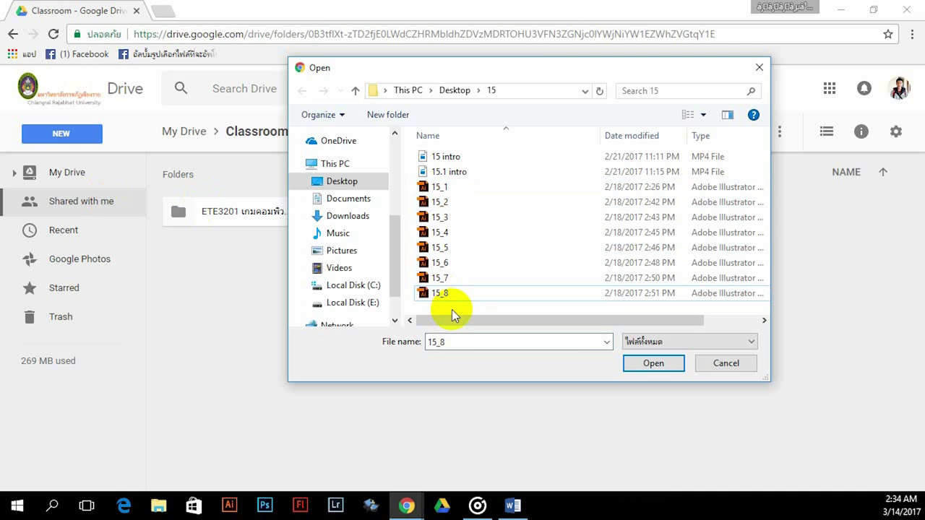
drag(457, 306, 434, 185)
click(466, 203)
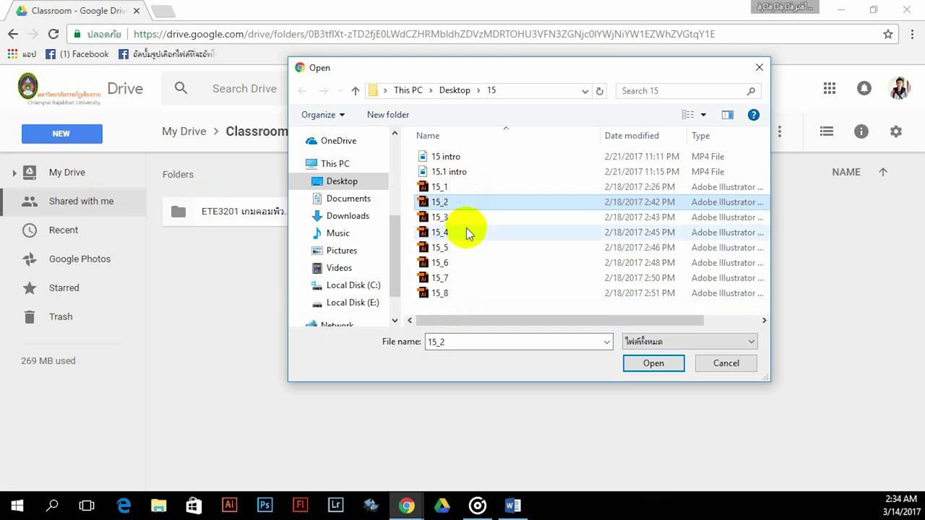
click(465, 230)
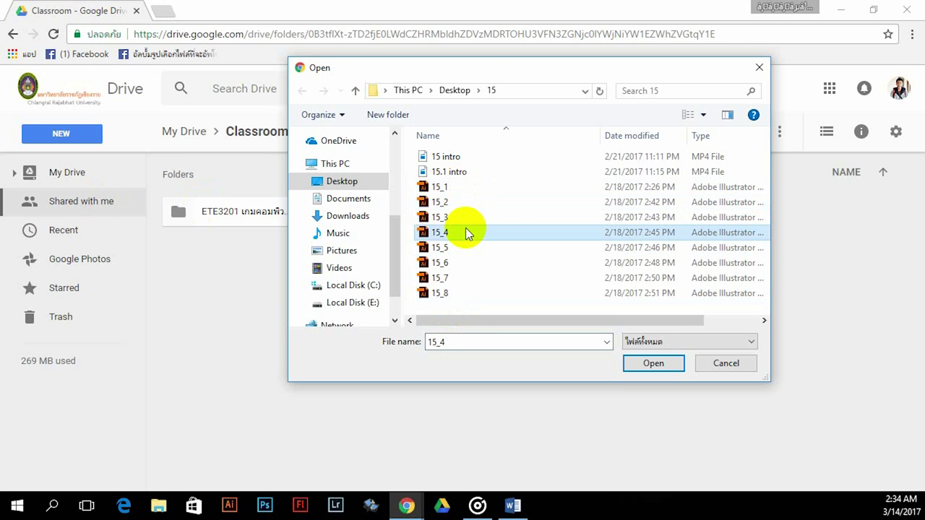
click(646, 364)
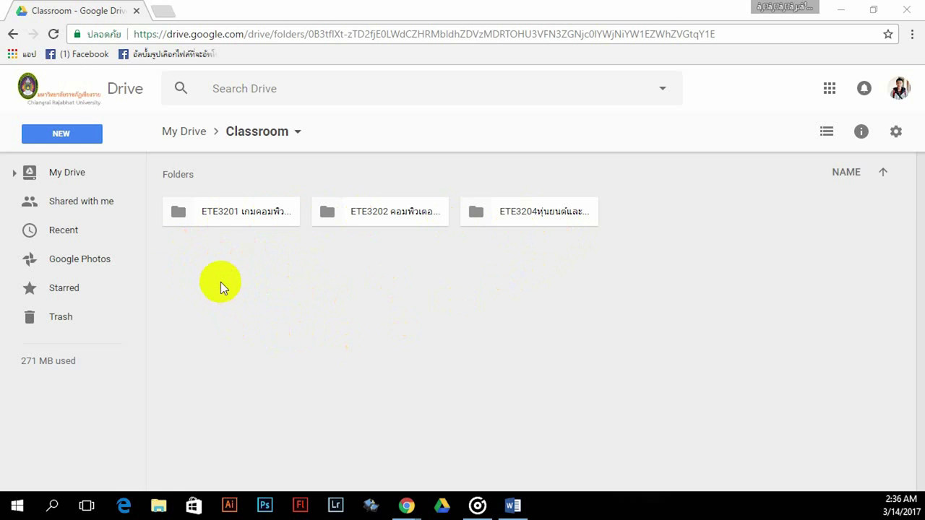
Step: Examine the types of items that can be created in the Classroom folder, including the additional ones
click(62, 135)
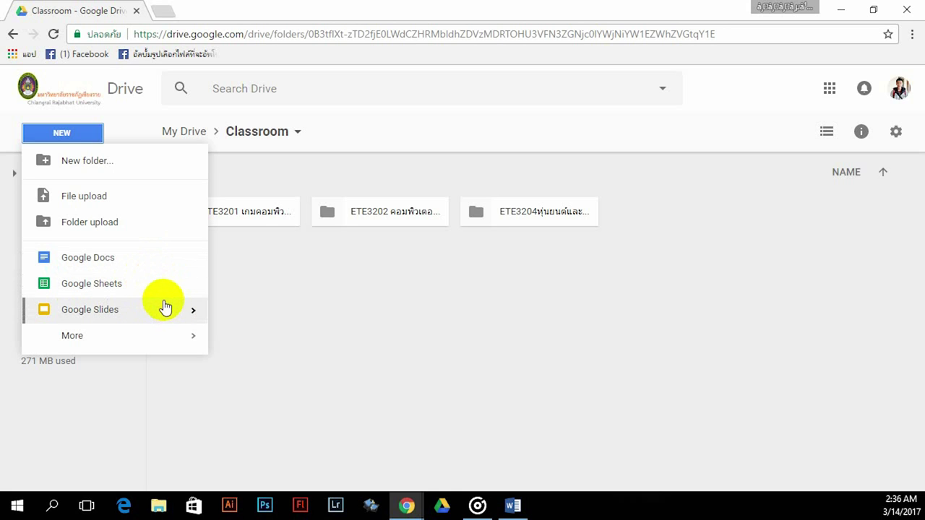
mouse_move(165, 334)
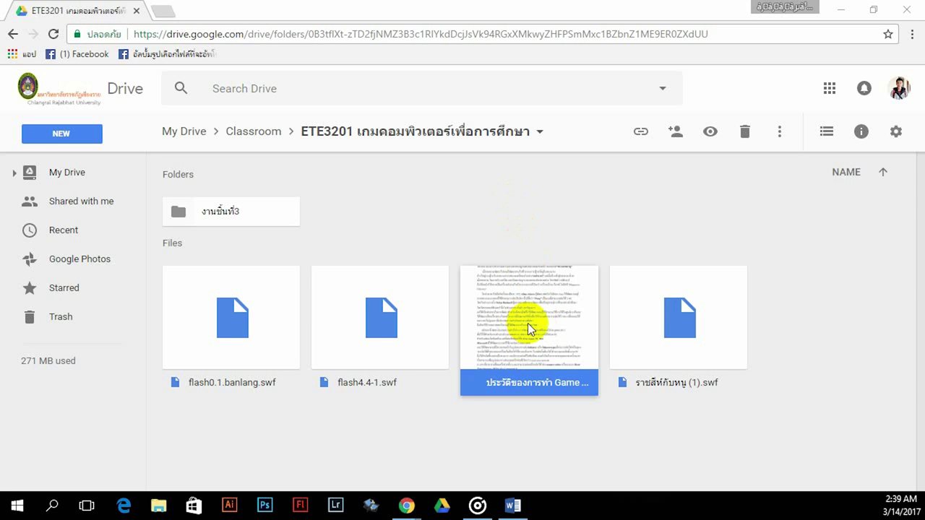
click(412, 323)
click(496, 320)
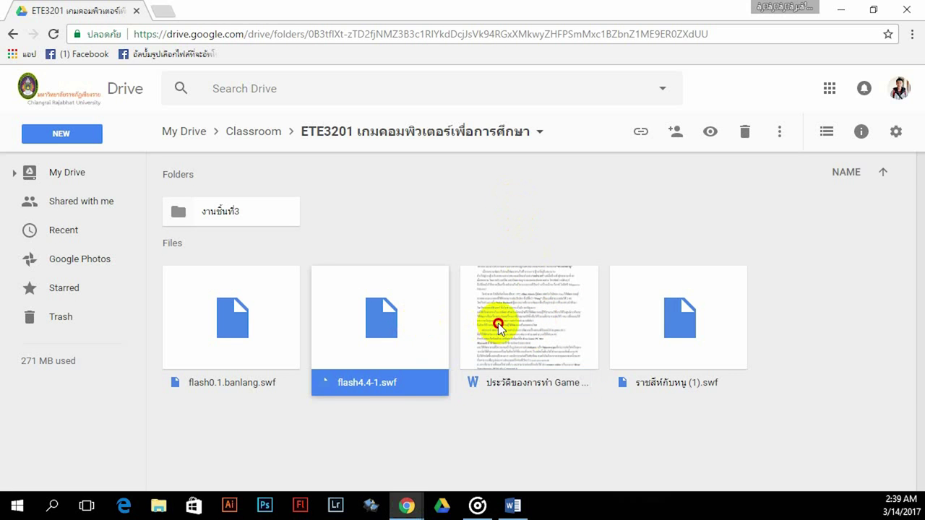
click(639, 322)
click(248, 324)
click(387, 332)
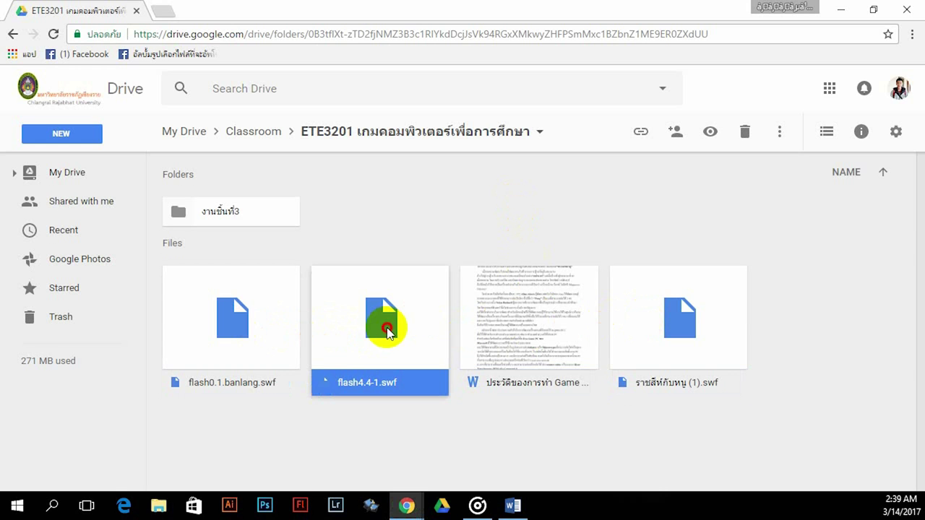
click(478, 413)
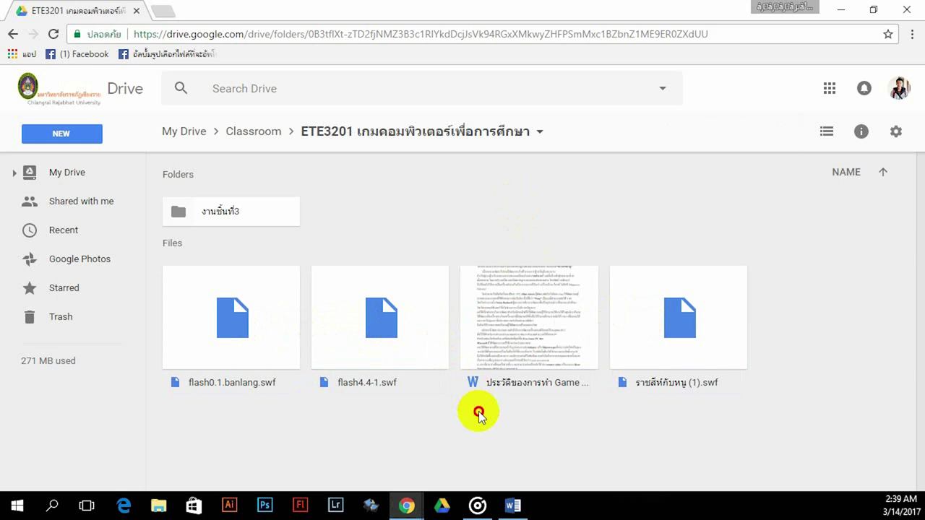
Step: Remove the Word document "ประวัติของการทำ Game ..." from the ETE3201 folder
click(531, 316)
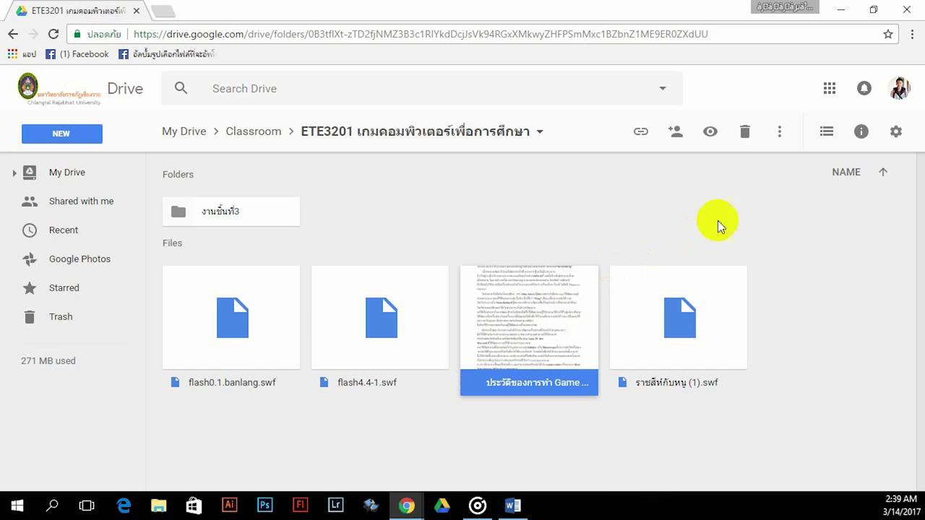
click(745, 134)
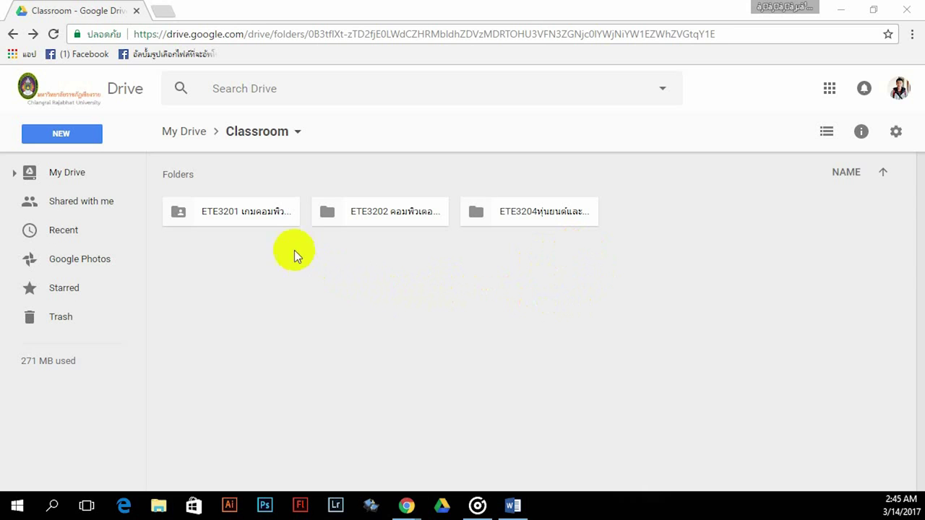
click(252, 223)
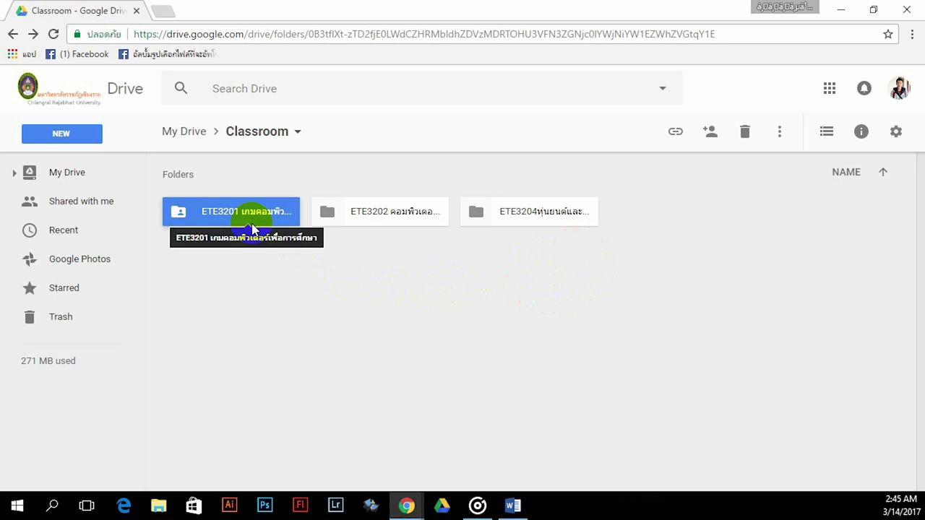
click(353, 223)
click(493, 218)
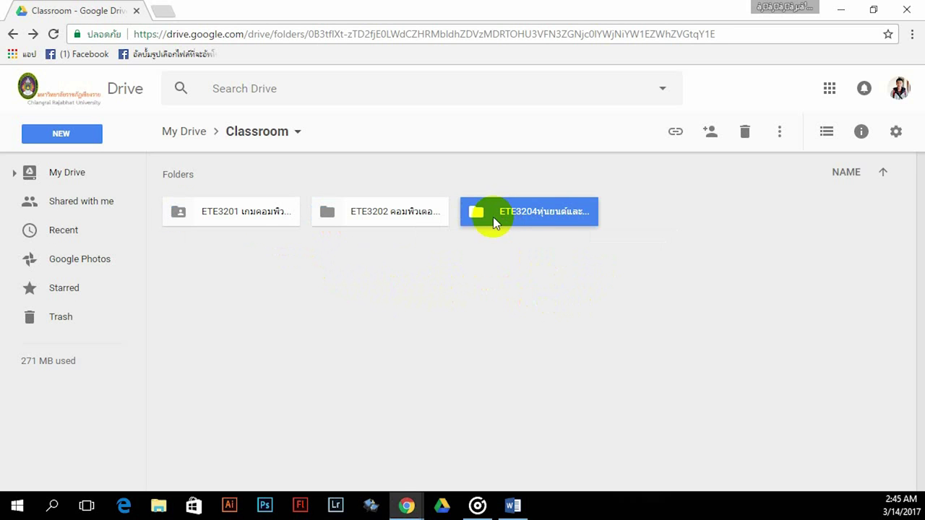
click(275, 255)
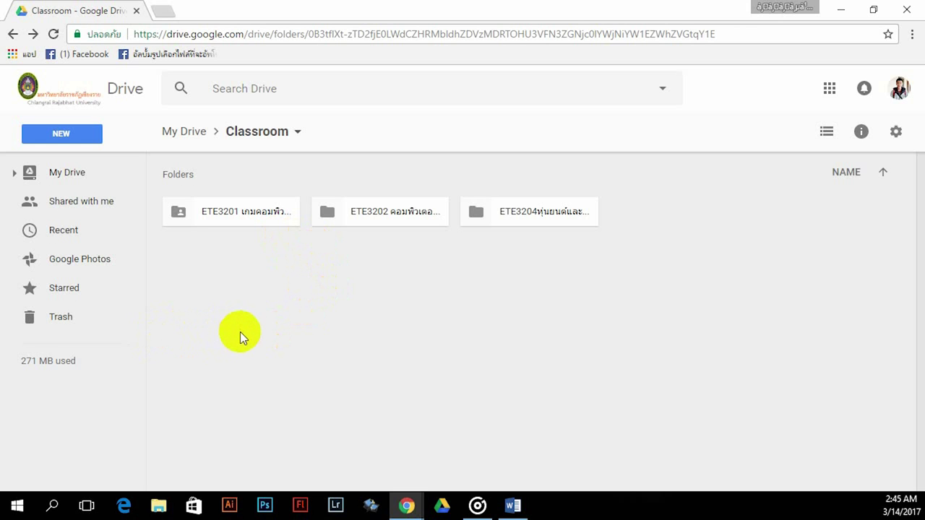
Step: Review the sharing settings and link access options of the ETE3201 folder, then close them without changes
click(233, 218)
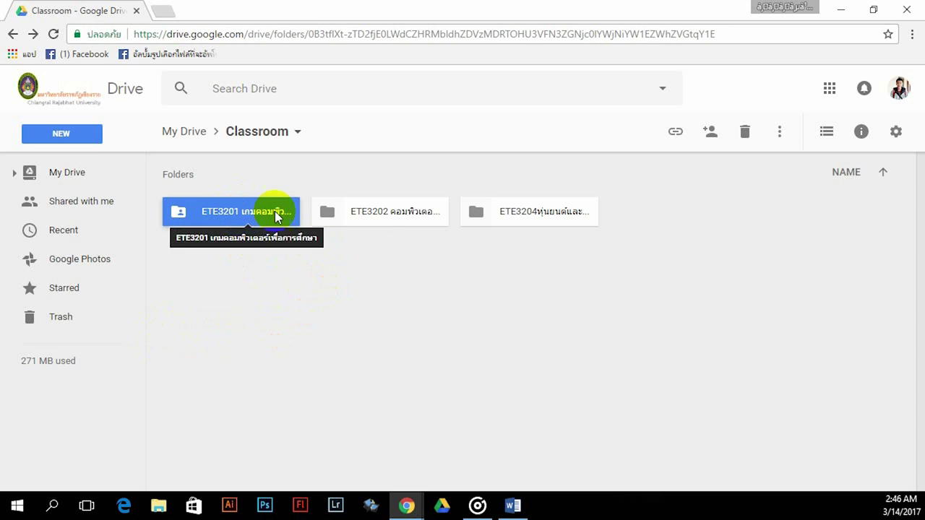
click(710, 133)
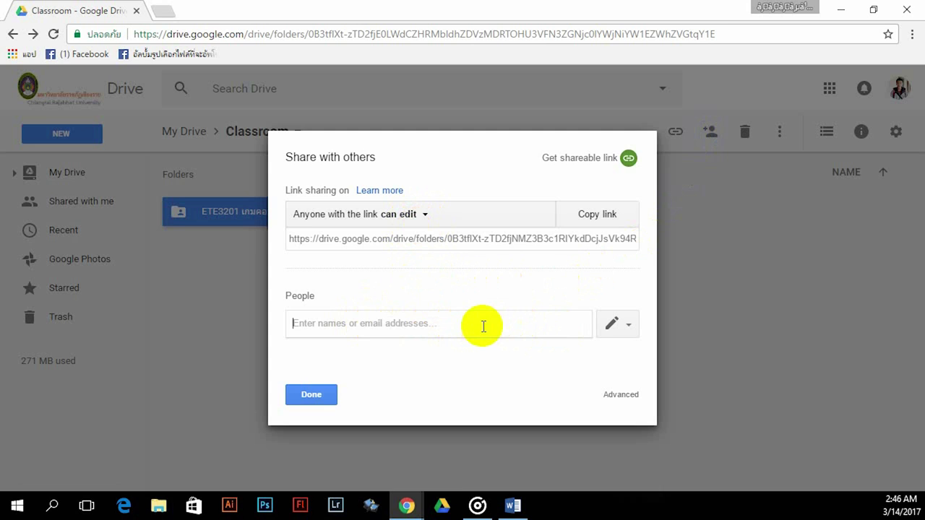
click(421, 217)
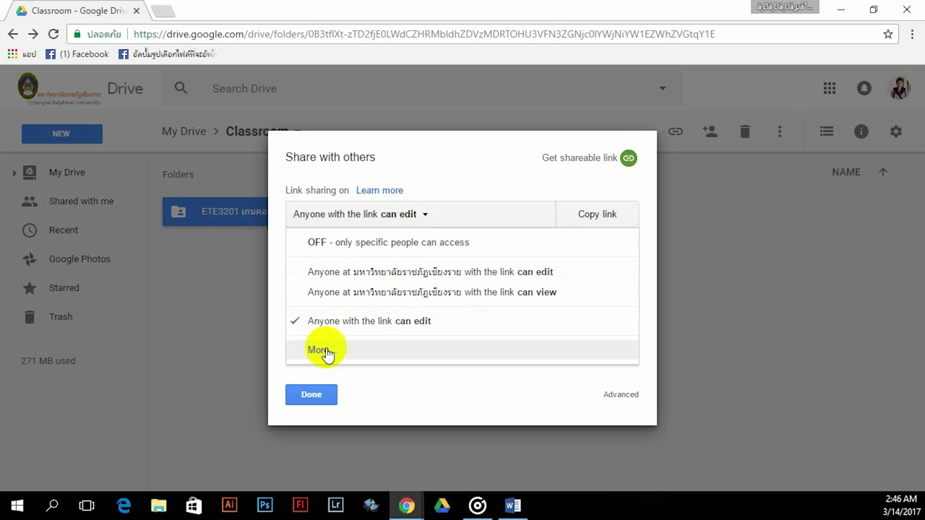
click(312, 395)
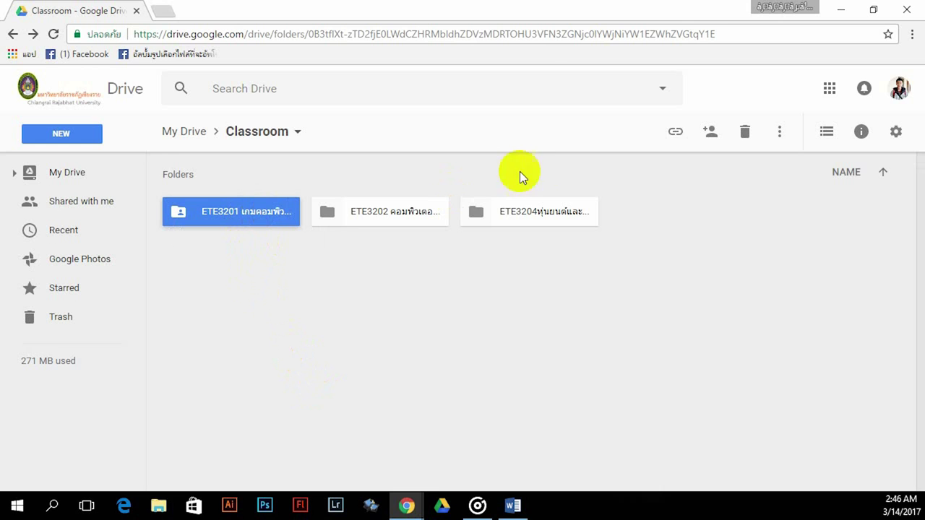
Step: Get the shareable link of the ETE3201 folder and open its full list of link sharing options
click(675, 133)
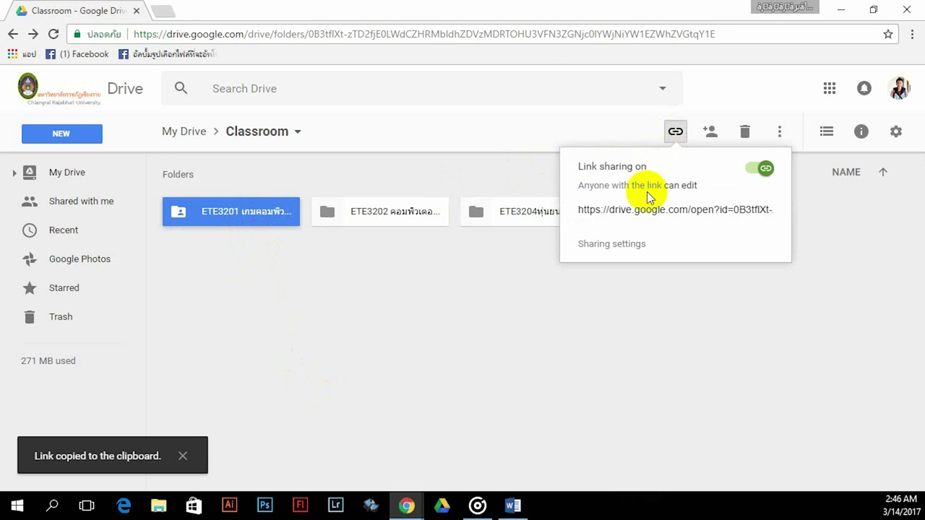
click(621, 245)
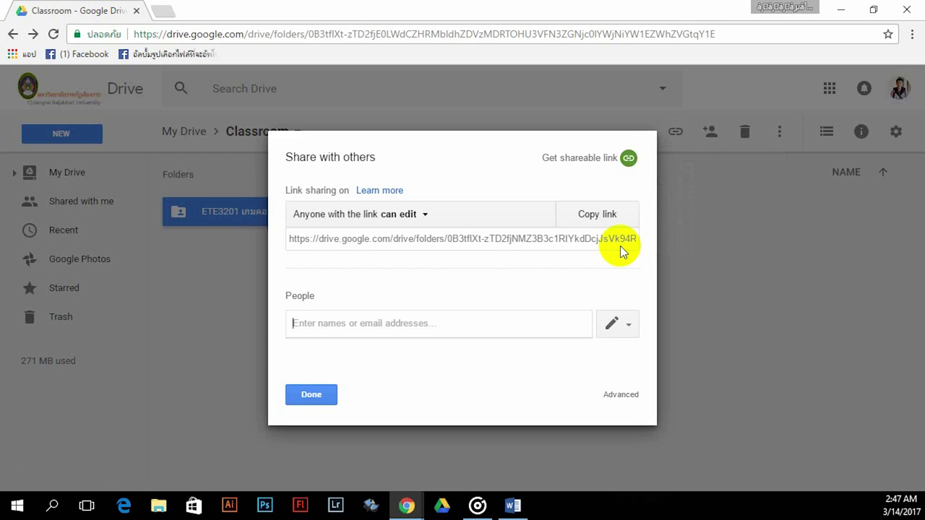
click(421, 217)
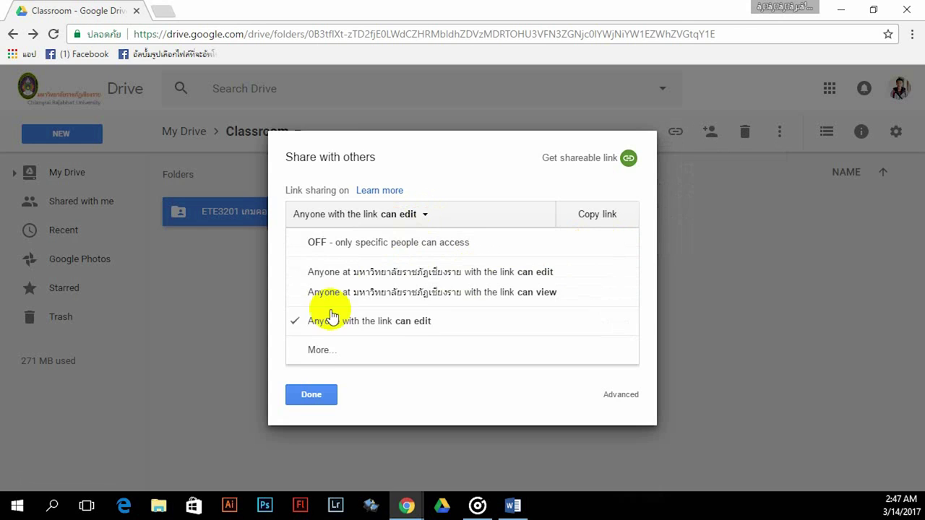
click(322, 350)
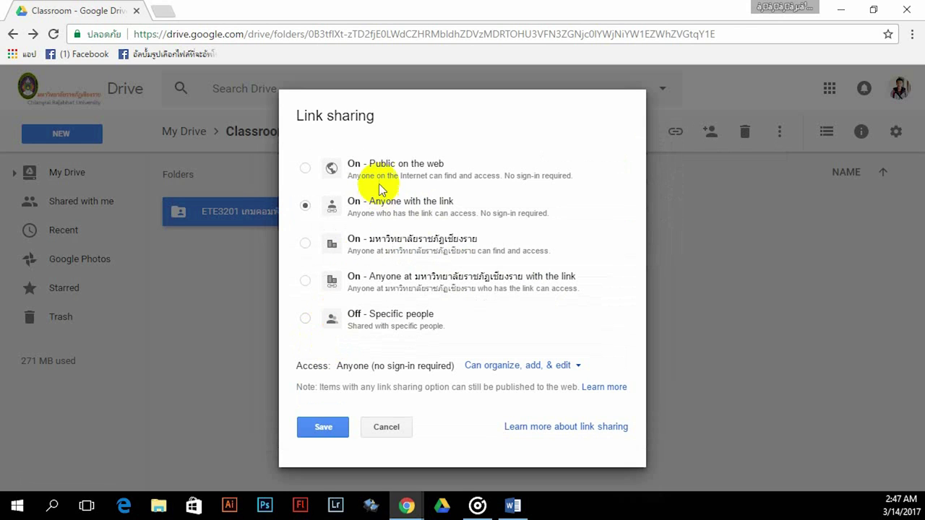
Step: Set the ETE3201 folder's link sharing to "Off - Specific people", save it, and copy the folder link before finishing the sharing settings
click(304, 169)
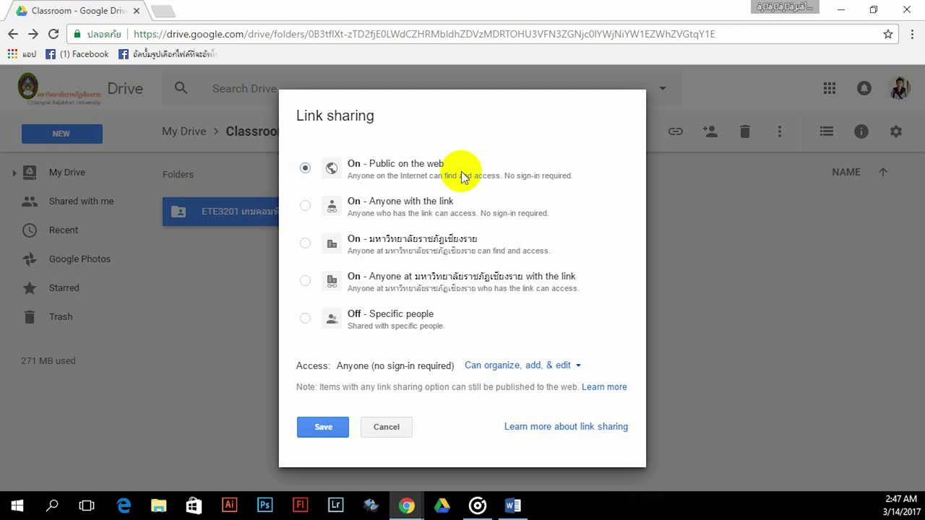
click(305, 206)
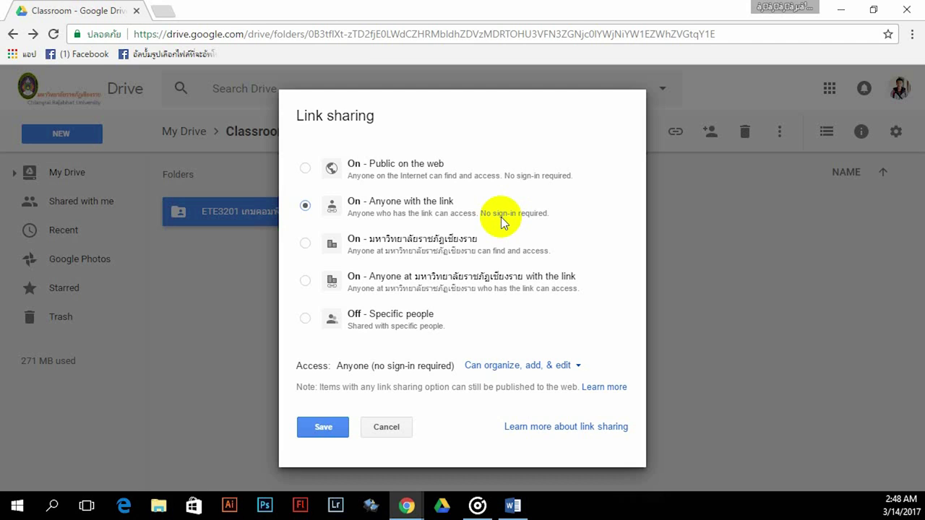
click(305, 321)
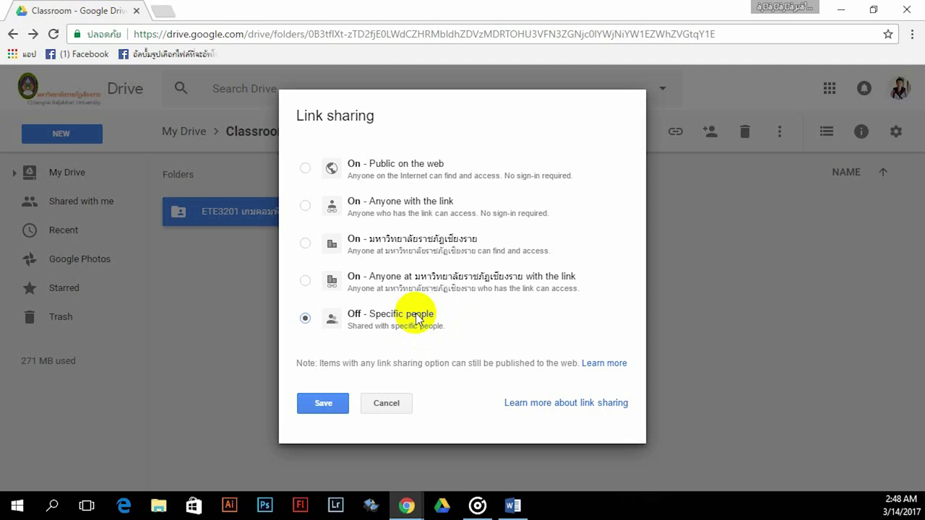
click(324, 405)
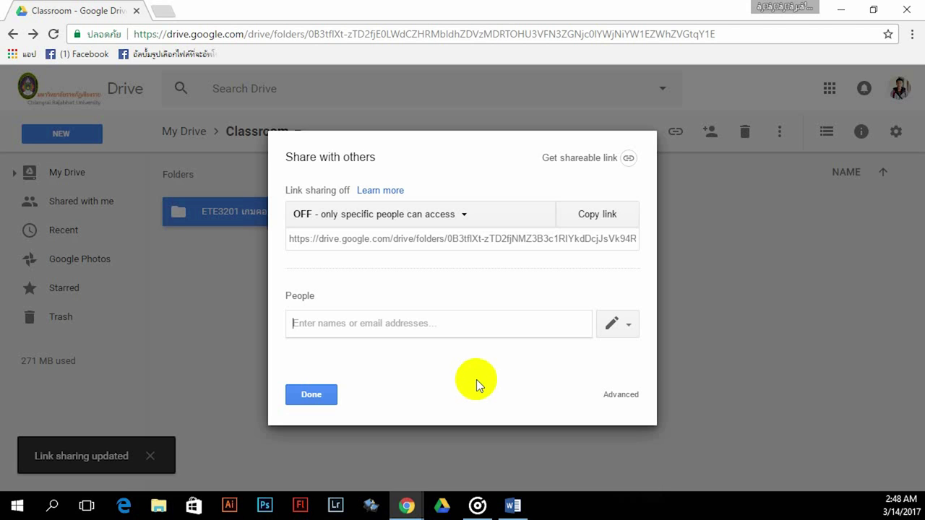
click(601, 222)
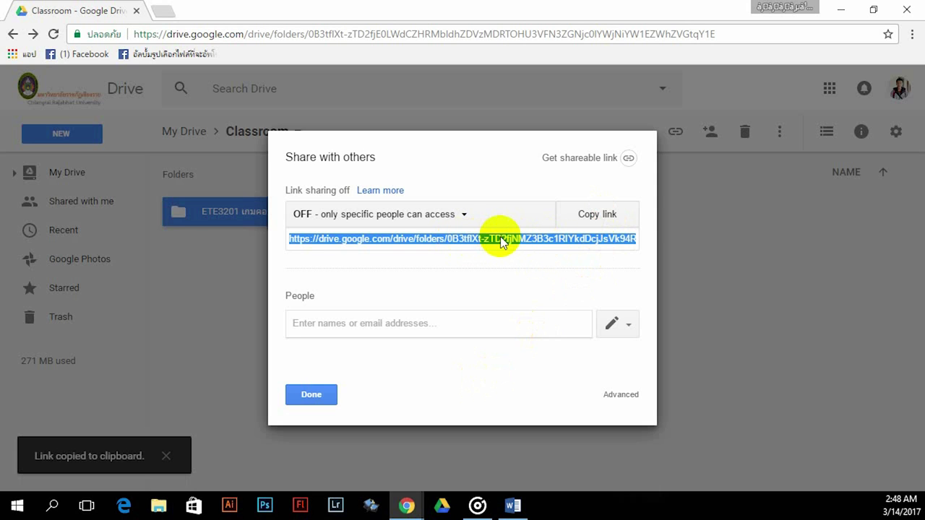
click(312, 393)
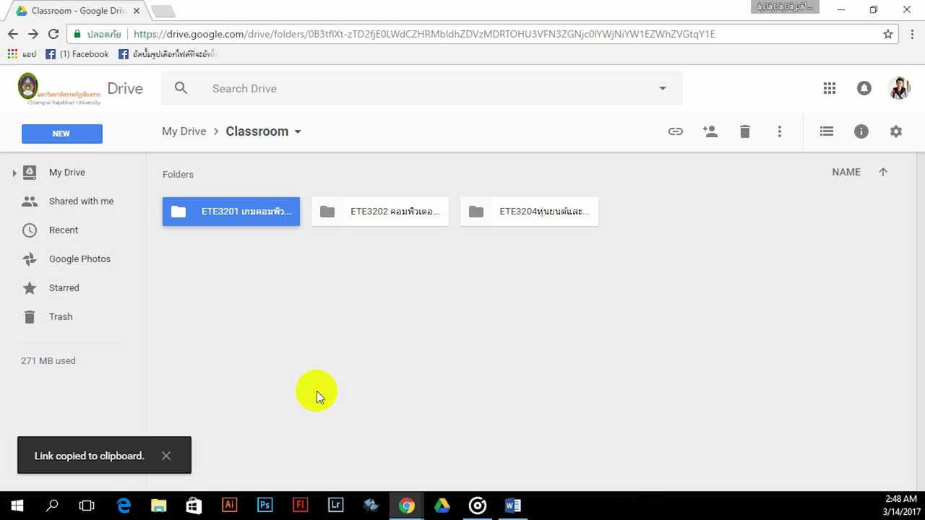